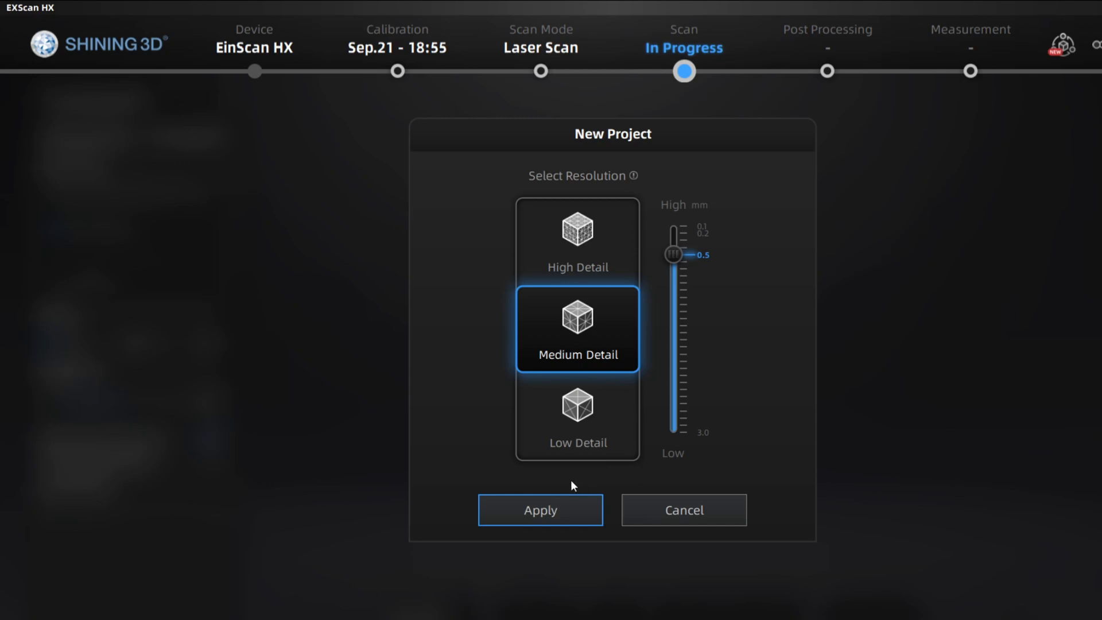
Confirm the Medium Detail (0.5 mm) resolution for the new laser-scan project.
left_click(508, 514)
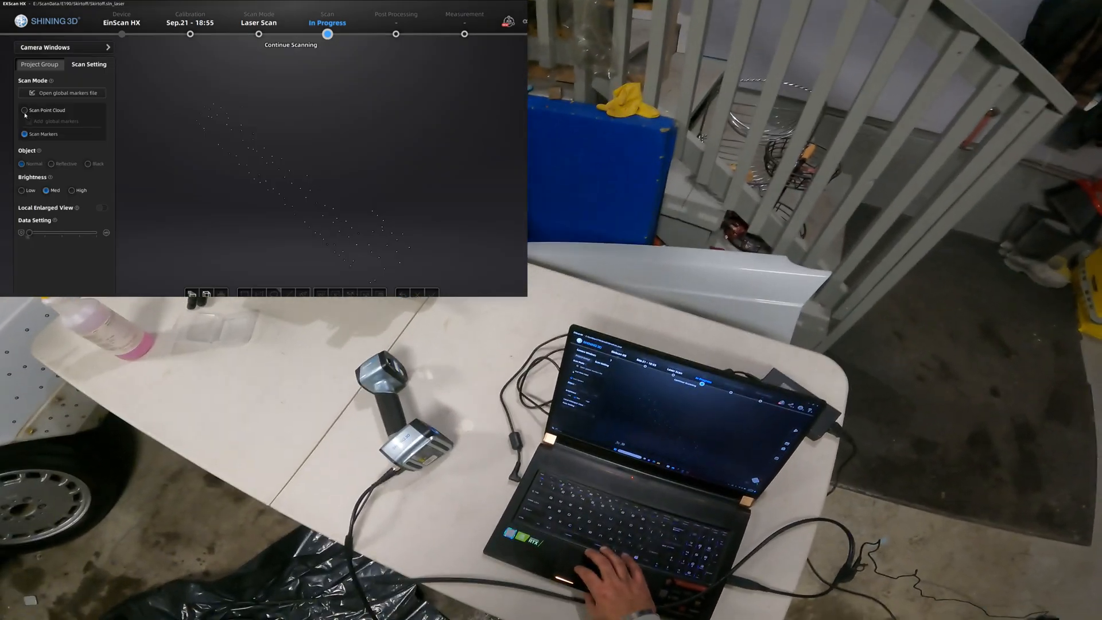
Switch the scan mode from marker capture to Scan Point Cloud.
left_click(24, 111)
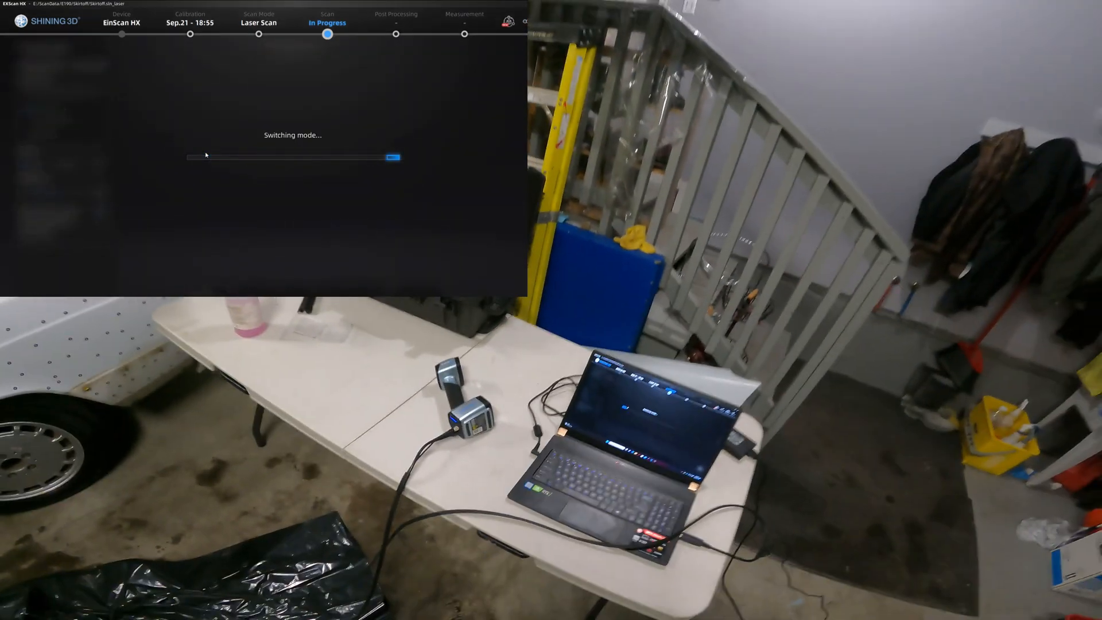